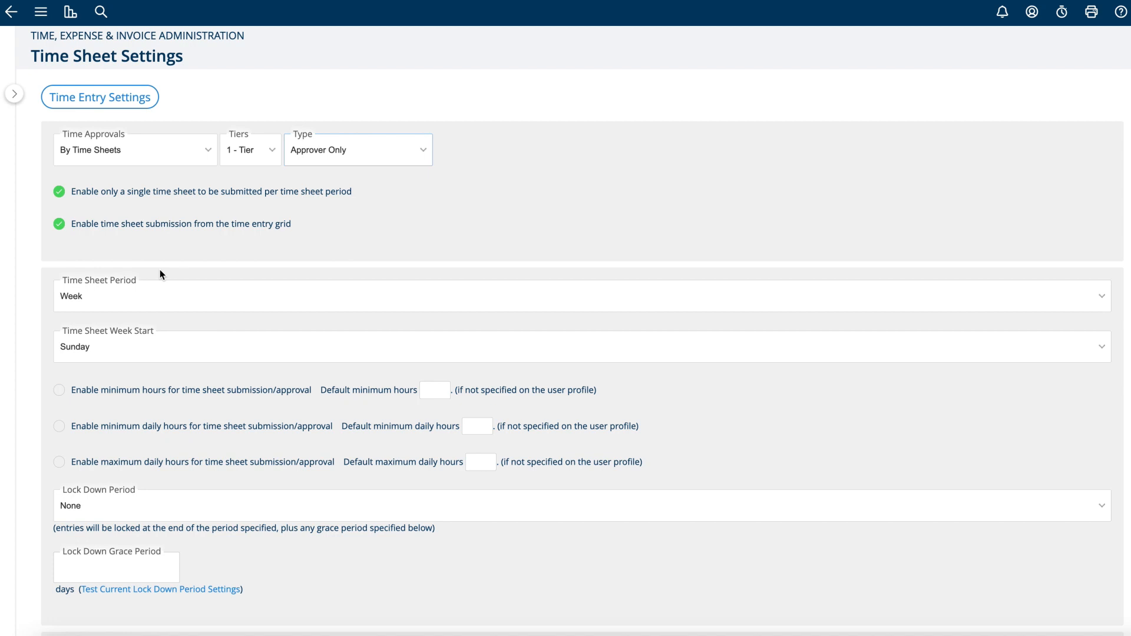
- Try None (Auto-Approved Time Sheets) for Time Approvals, then restore By Time Sheets with 1 - Tier
{"action": "left_click", "coordinate": [209, 158]}
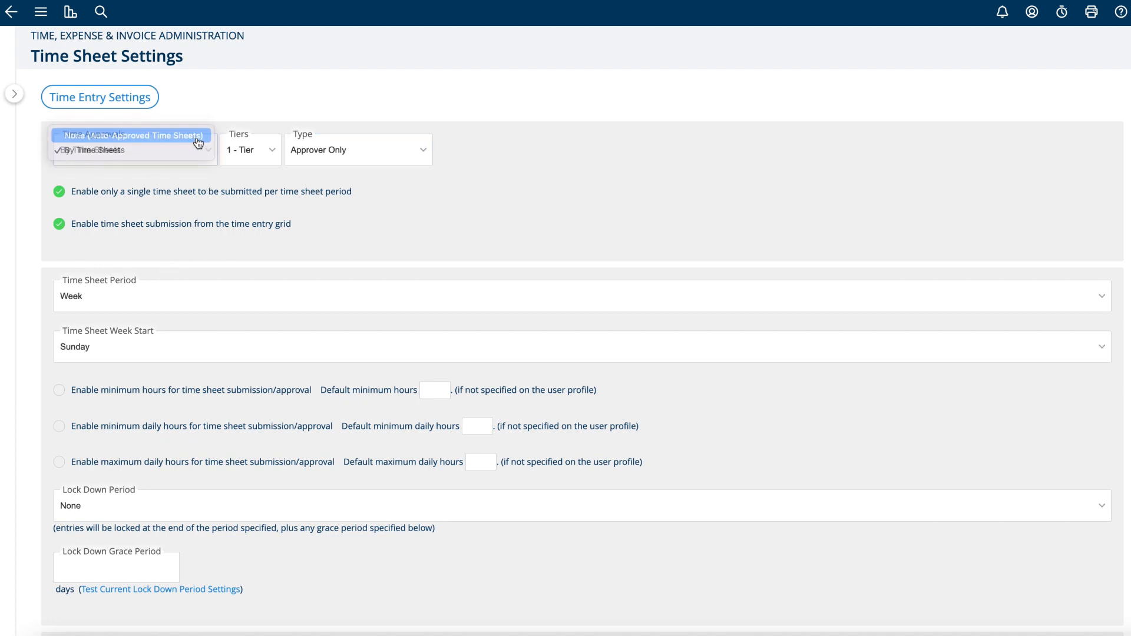
{"action": "left_click", "coordinate": [198, 136]}
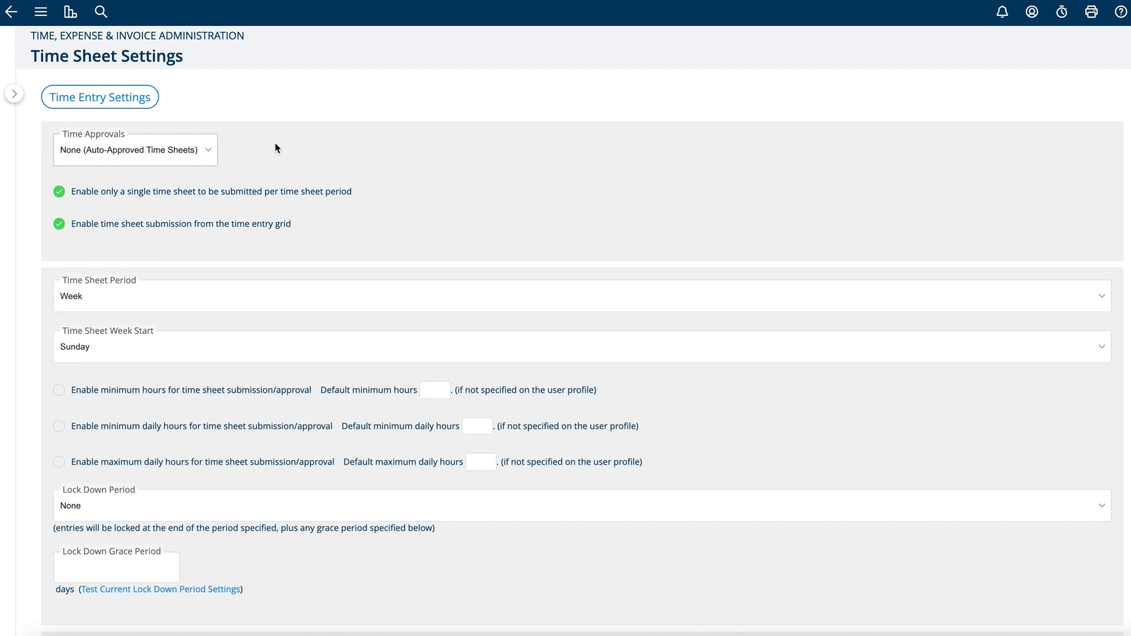
{"action": "left_click", "coordinate": [203, 154]}
{"action": "left_click", "coordinate": [197, 166]}
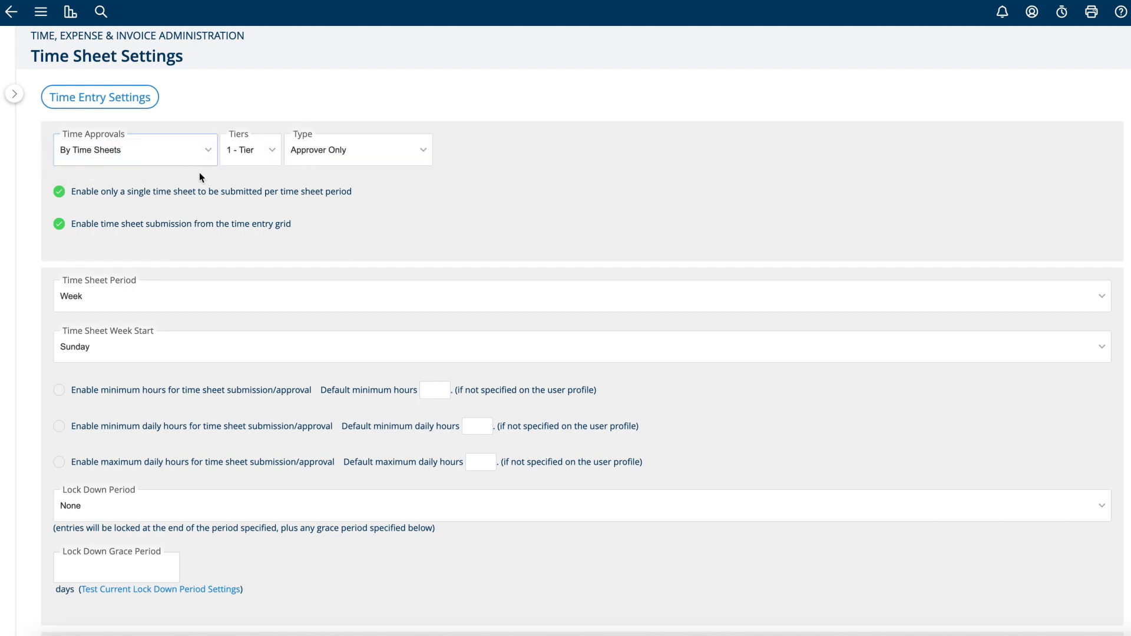
{"action": "left_click", "coordinate": [261, 163]}
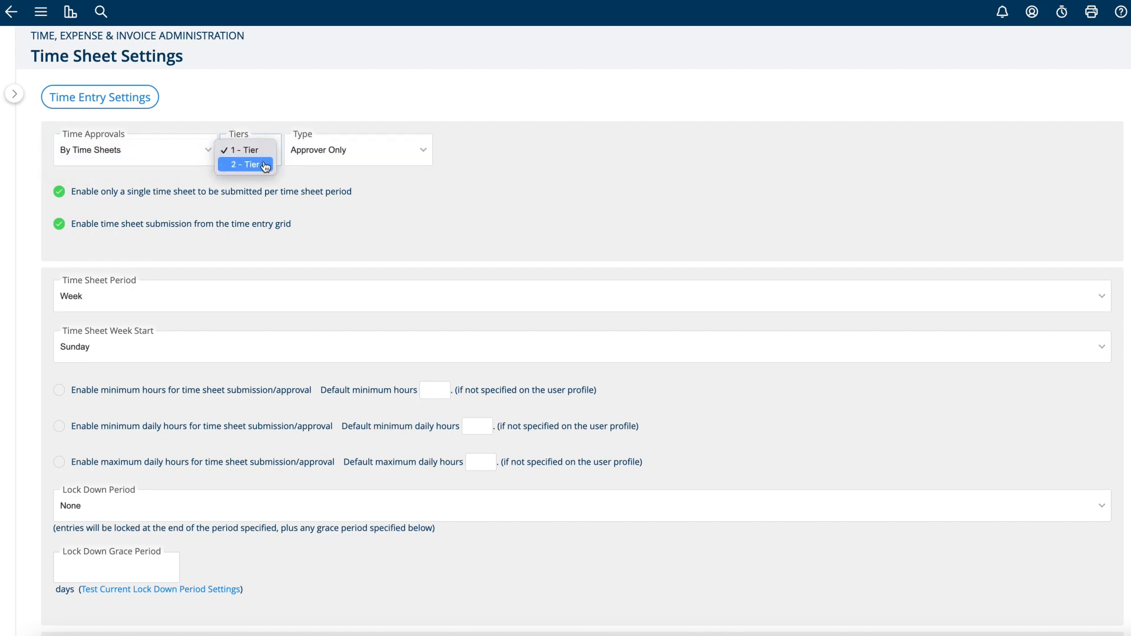
{"action": "left_click", "coordinate": [263, 155]}
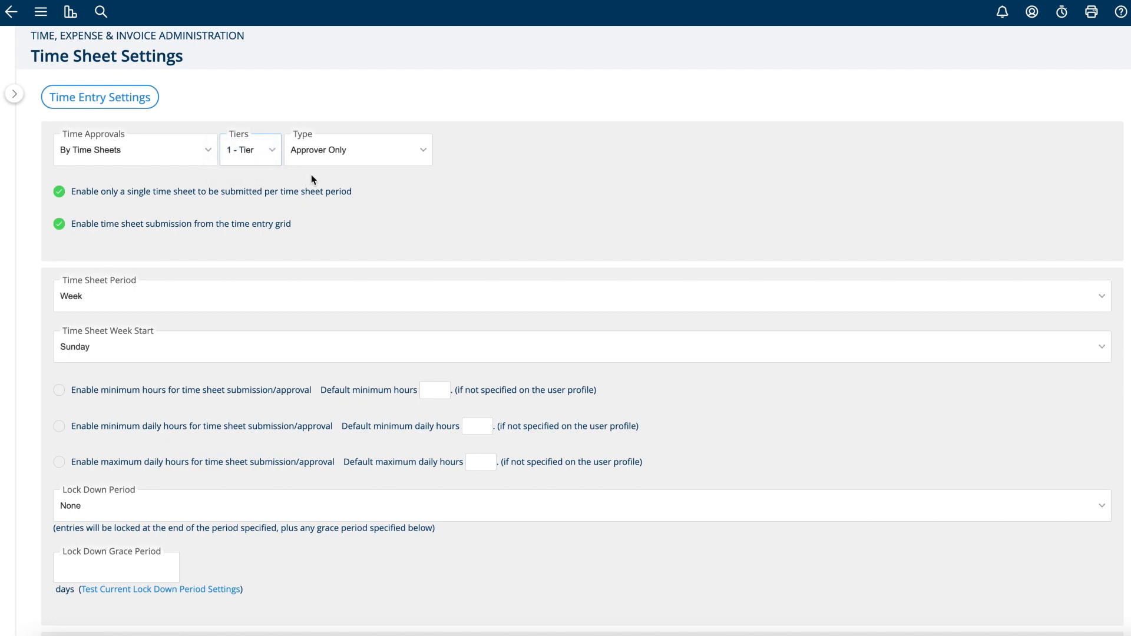
- Switch Time Approvals to None (Auto-Approved Time Sheets) and back to By Time Sheets, keeping the Approver Only type
{"action": "left_click", "coordinate": [206, 155]}
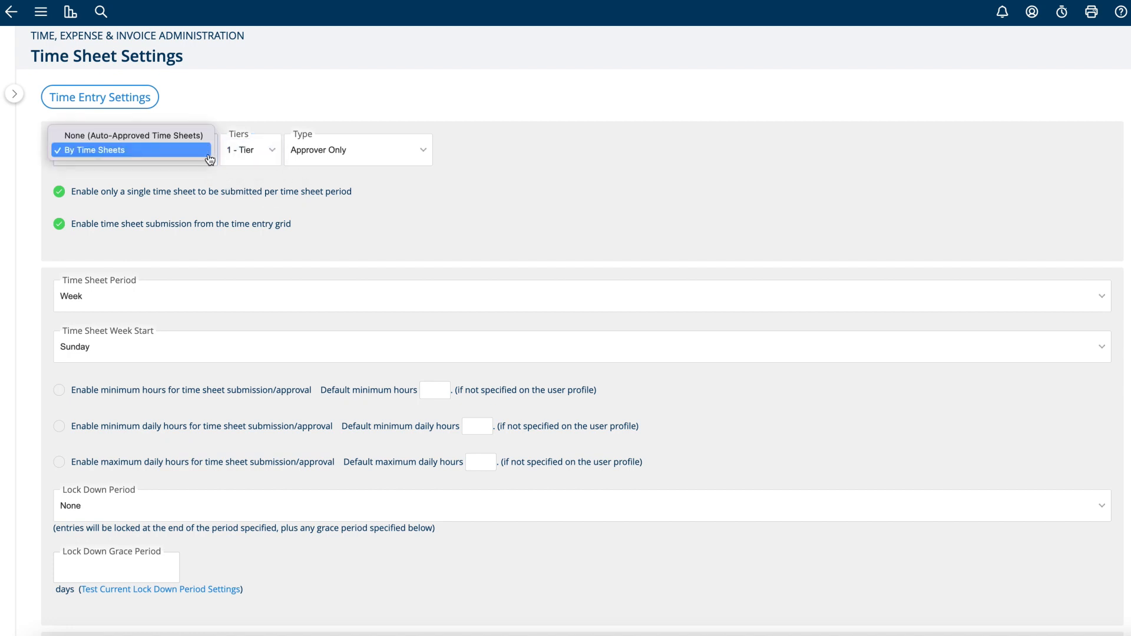
{"action": "left_click", "coordinate": [198, 139]}
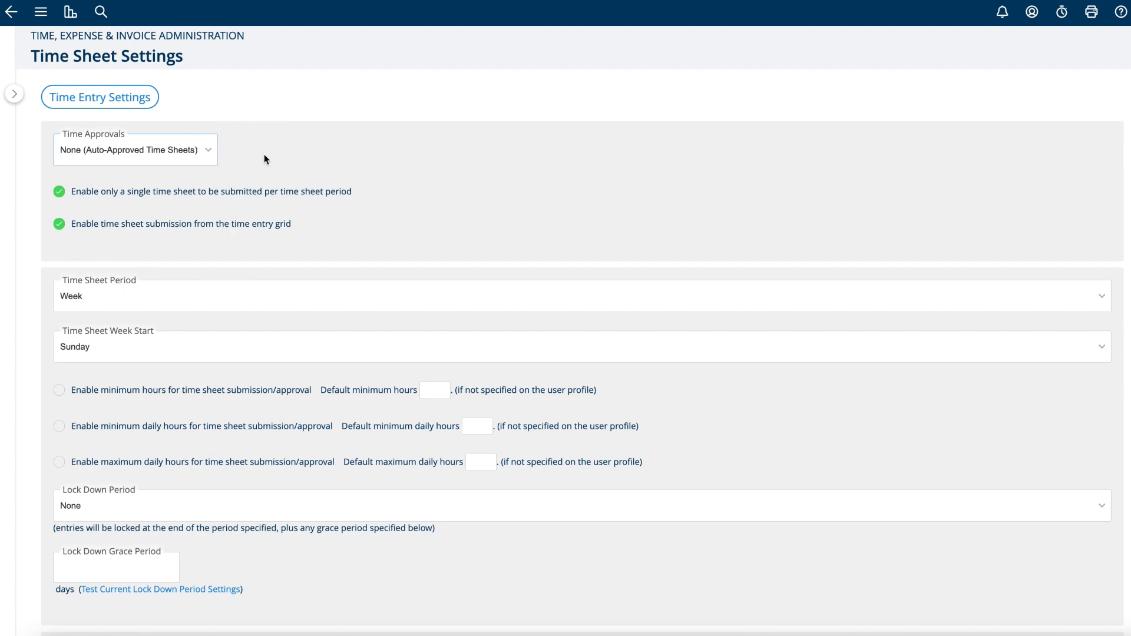
{"action": "left_click", "coordinate": [215, 157]}
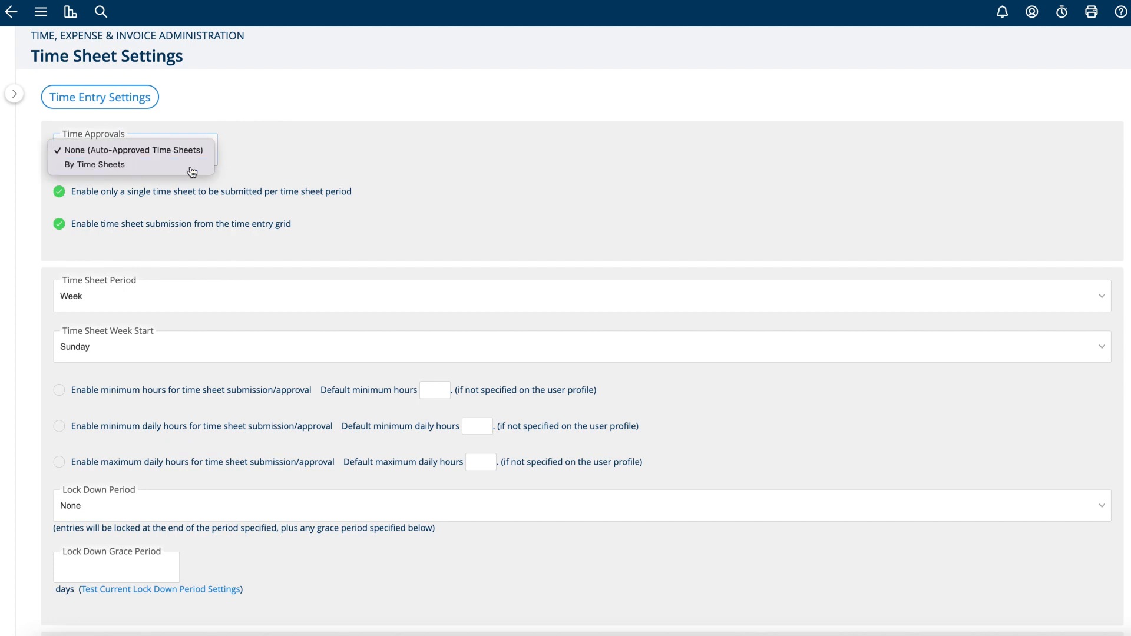
{"action": "left_click", "coordinate": [192, 170]}
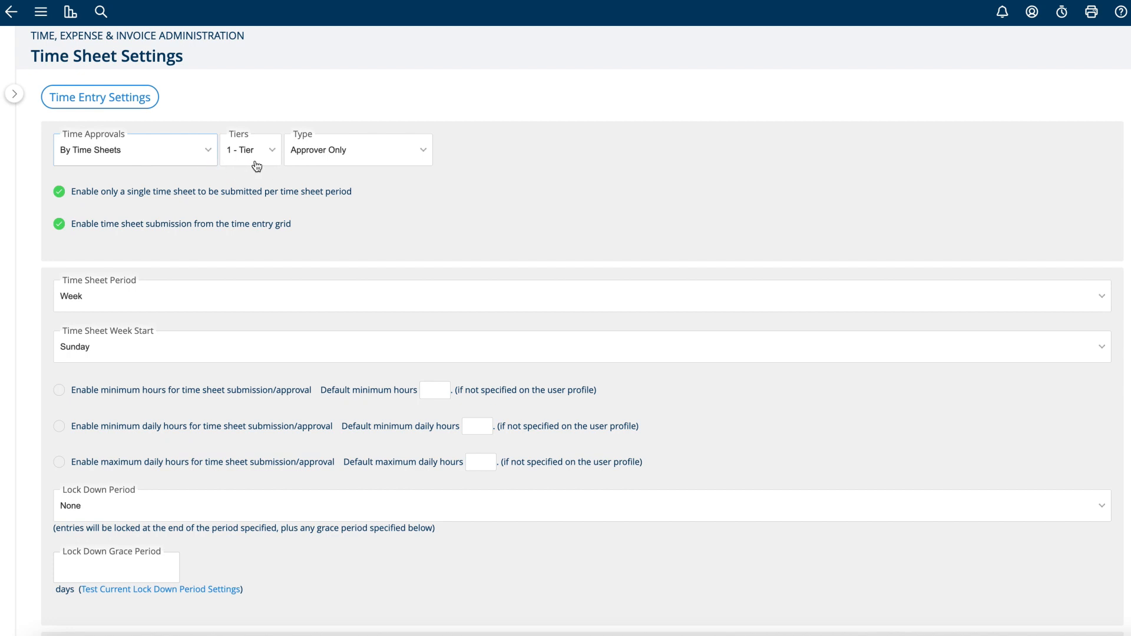
{"action": "left_click", "coordinate": [410, 157]}
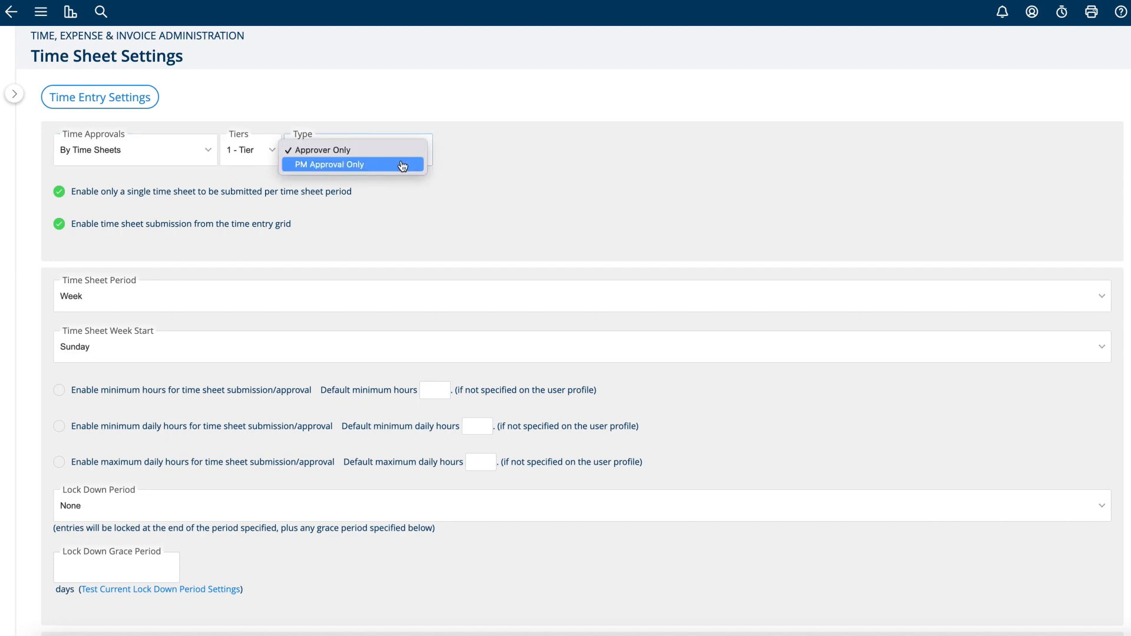
{"action": "left_click", "coordinate": [399, 156]}
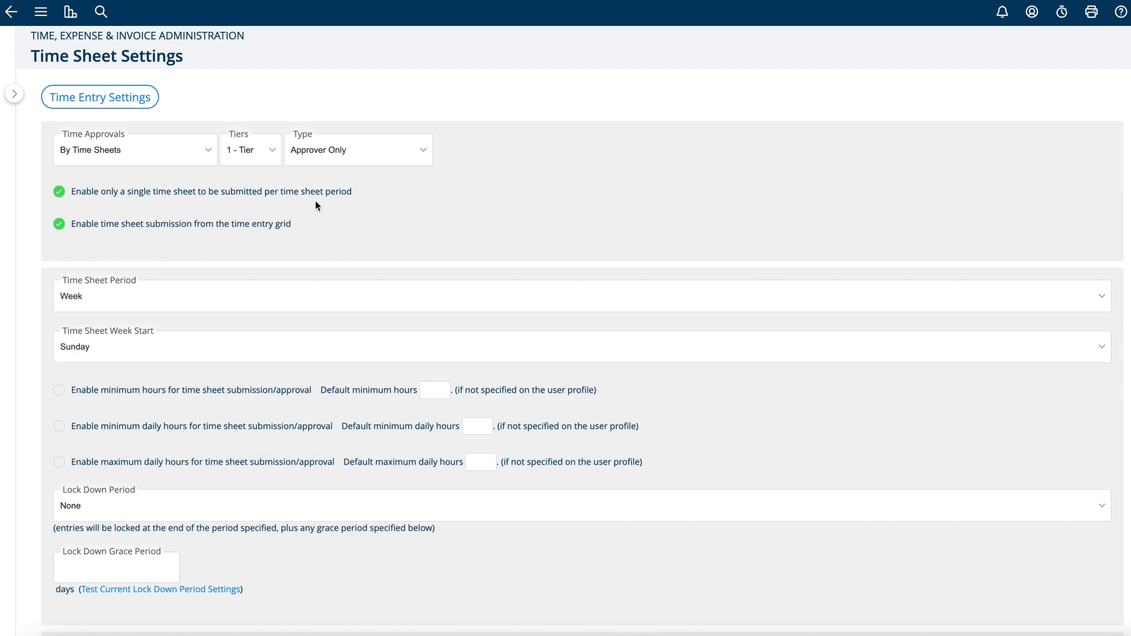
- Turn the single time sheet per period and time entry grid submission options off and back on
{"action": "left_click", "coordinate": [58, 194]}
{"action": "left_click", "coordinate": [58, 192]}
{"action": "left_click", "coordinate": [61, 231]}
{"action": "left_click", "coordinate": [57, 230]}
- Review the choices for Time Sheet Period and Time Sheet Week Start, keeping Week and Sunday
{"action": "left_click", "coordinate": [121, 305]}
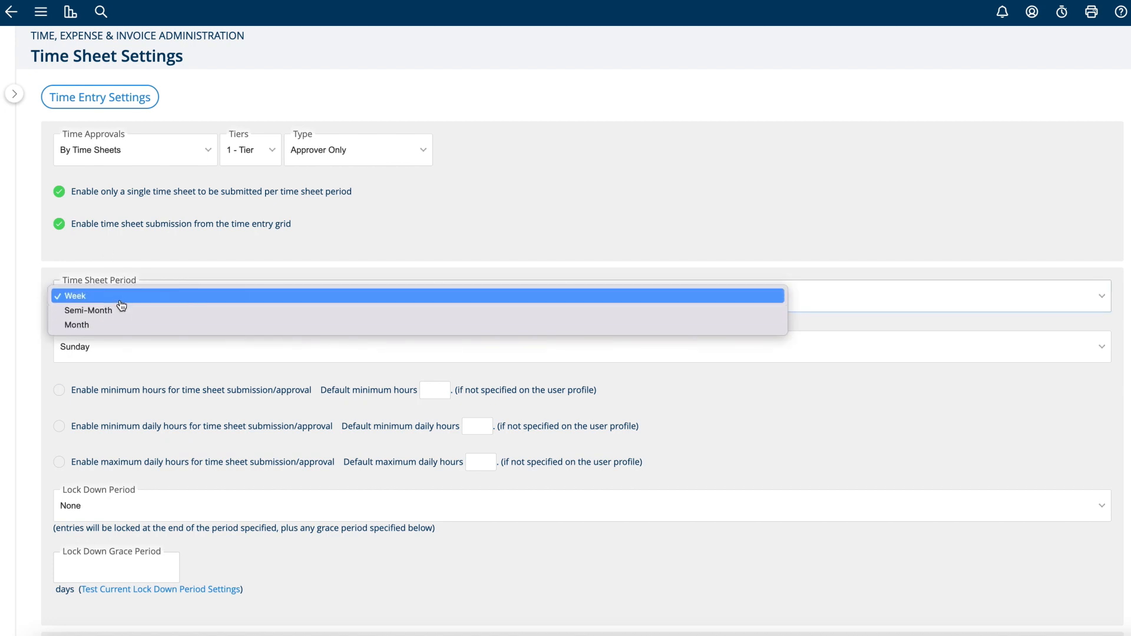
{"action": "left_click", "coordinate": [121, 302]}
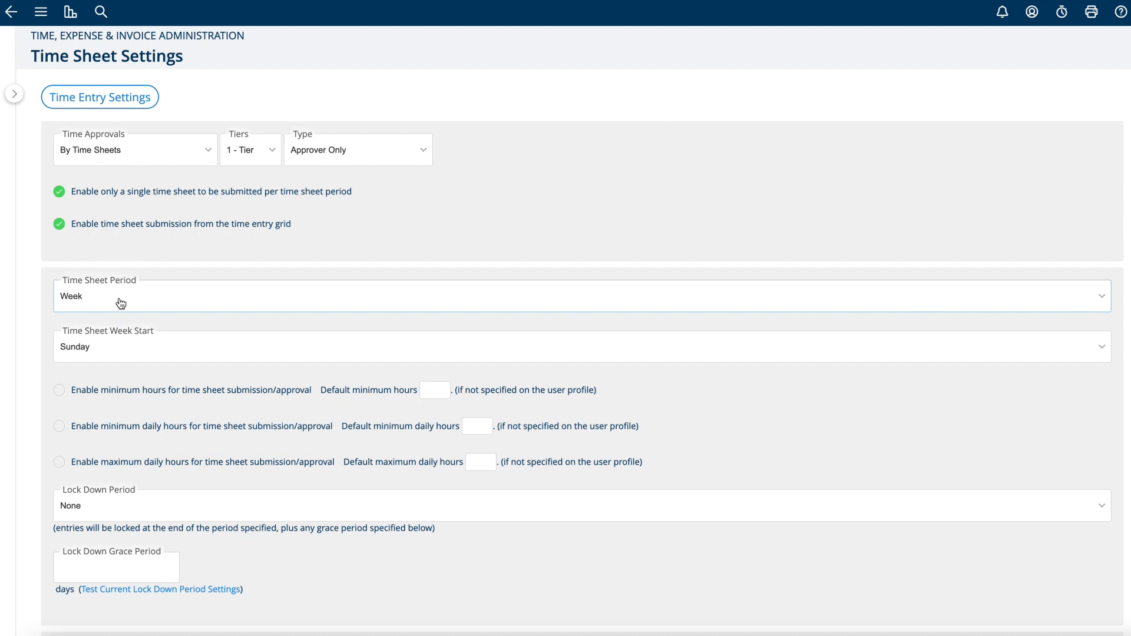
{"action": "left_click", "coordinate": [134, 356]}
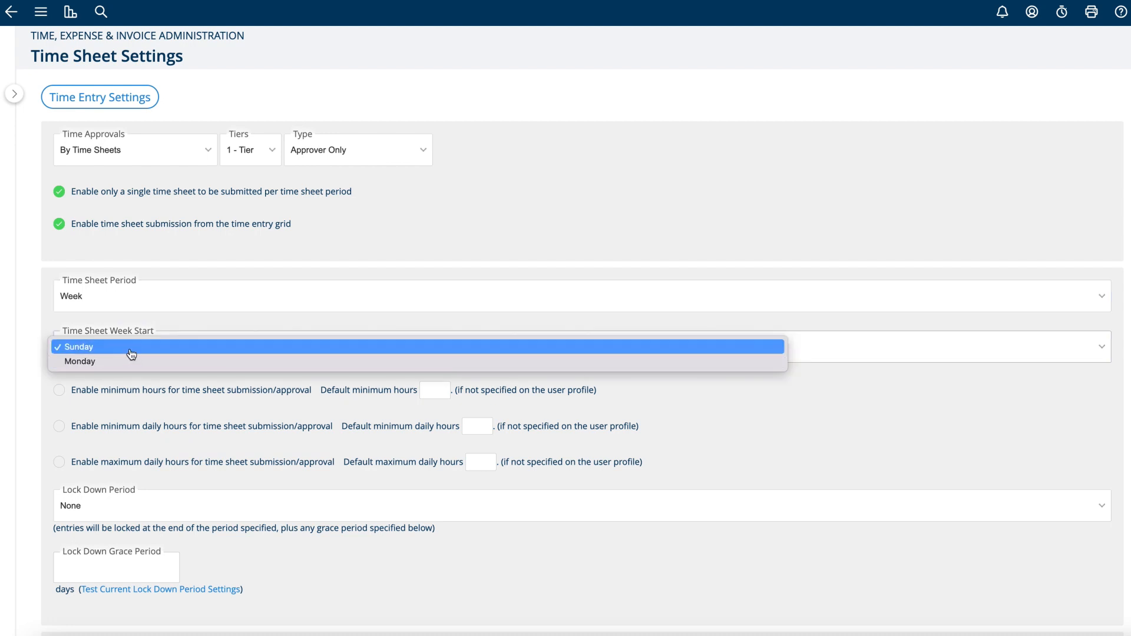
{"action": "left_click", "coordinate": [132, 353]}
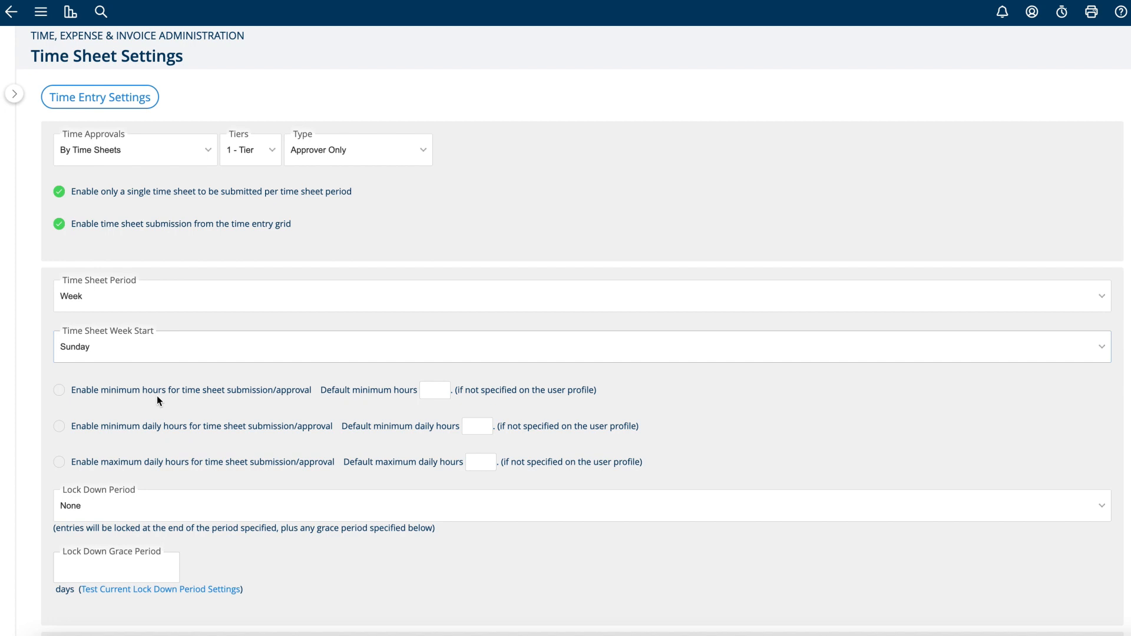
- Enable minimum hours for time sheet submission/approval with a default minimum of 30 hours
{"action": "left_click", "coordinate": [58, 393]}
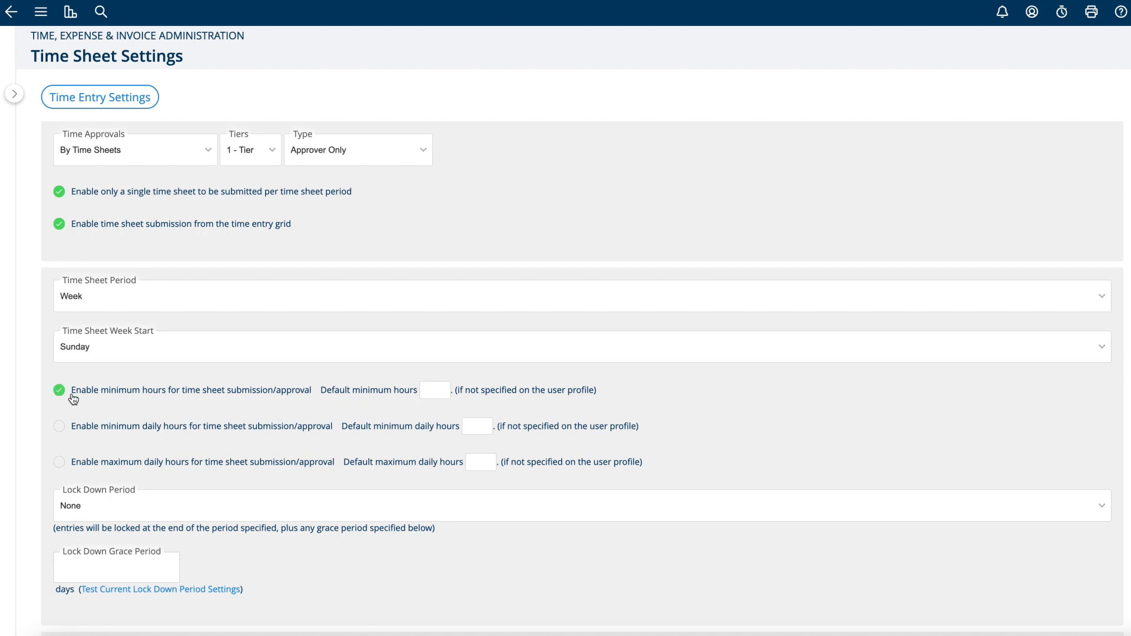
{"action": "left_click", "coordinate": [439, 392]}
{"action": "type", "text": "30"}
{"action": "left_click", "coordinate": [624, 390]}
- Enable minimum daily hours for time sheet submission/approval with a default minimum of 6 daily hours
{"action": "left_click", "coordinate": [59, 426]}
{"action": "left_click", "coordinate": [477, 425]}
{"action": "type", "text": "6"}
{"action": "left_click", "coordinate": [649, 420]}
- Enable maximum daily hours for time sheet submission/approval, and view the Lock Down Period choices while keeping None
{"action": "left_click", "coordinate": [59, 463]}
{"action": "left_click", "coordinate": [290, 505]}
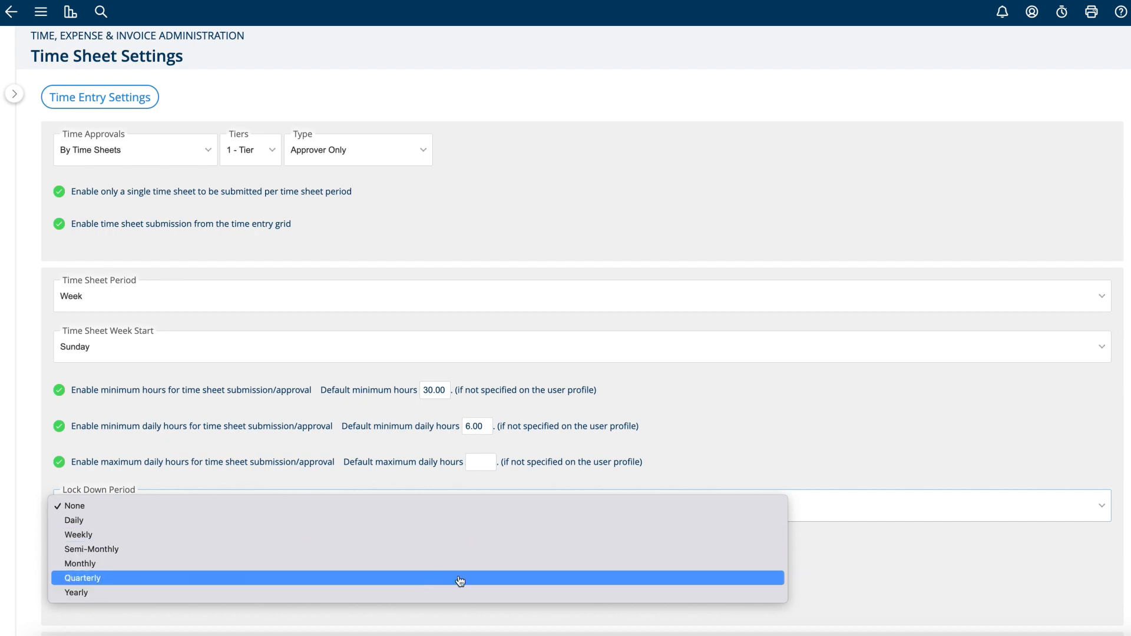
{"action": "left_click", "coordinate": [809, 540]}
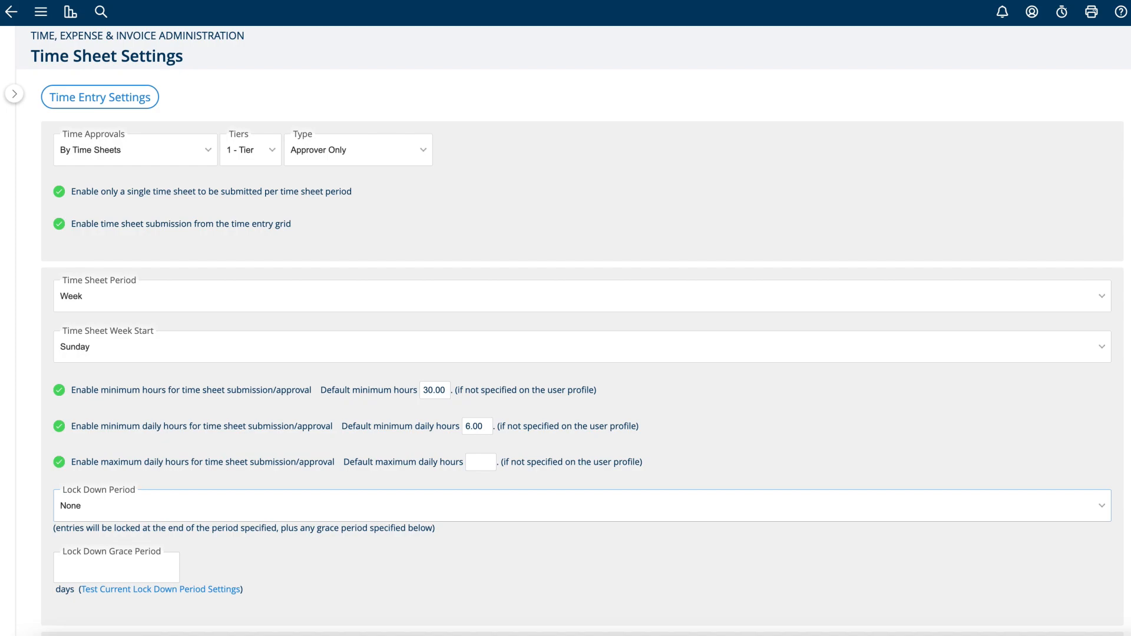
- Try the options for custom dates, user-entered time sheet names and approver editing of submitted entries, then switch them off
{"action": "scroll", "coordinate": [566, 318], "scroll_direction": "down", "scroll_amount": 2}
{"action": "scroll", "coordinate": [1129, 453], "scroll_direction": "down", "scroll_amount": 3}
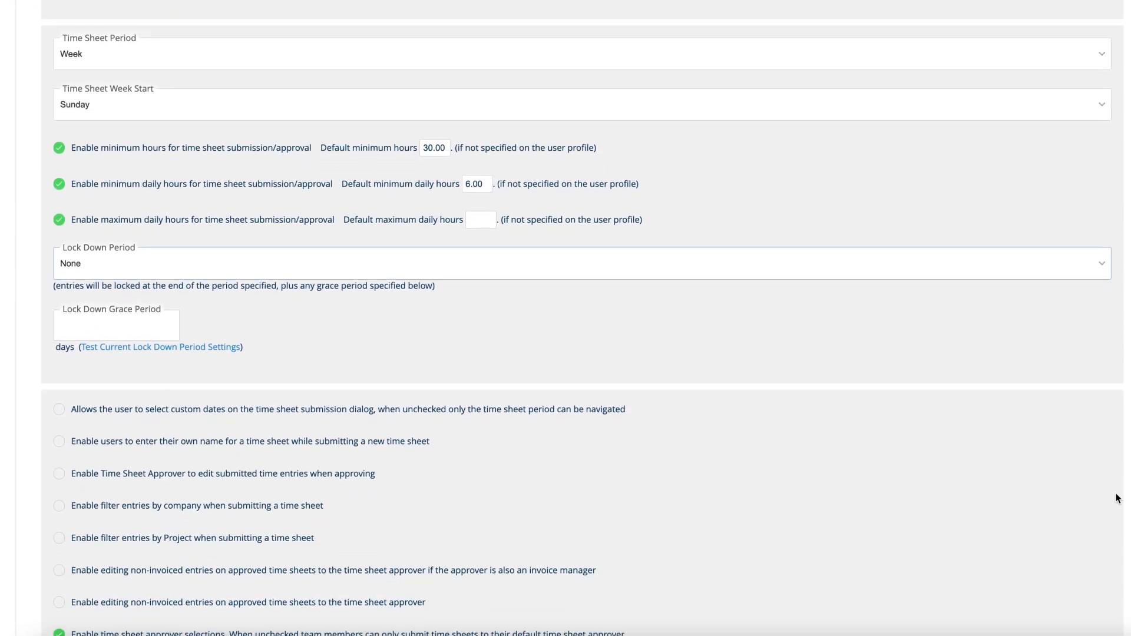
{"action": "scroll", "coordinate": [1123, 569], "scroll_direction": "down", "scroll_amount": 2}
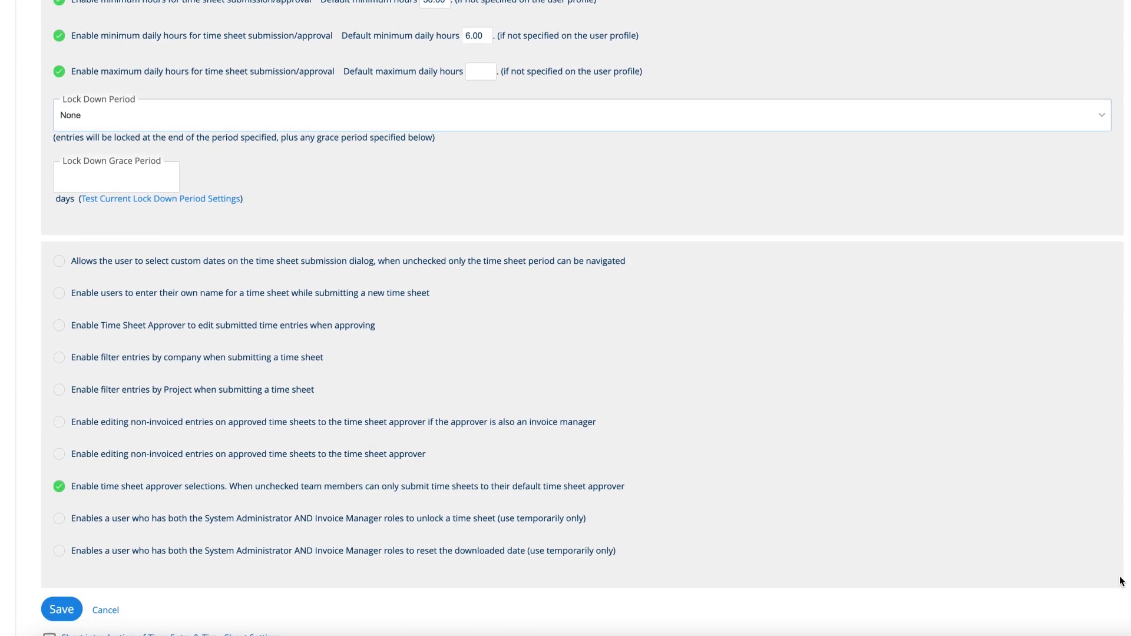
{"action": "scroll", "coordinate": [1118, 604], "scroll_direction": "down", "scroll_amount": 1}
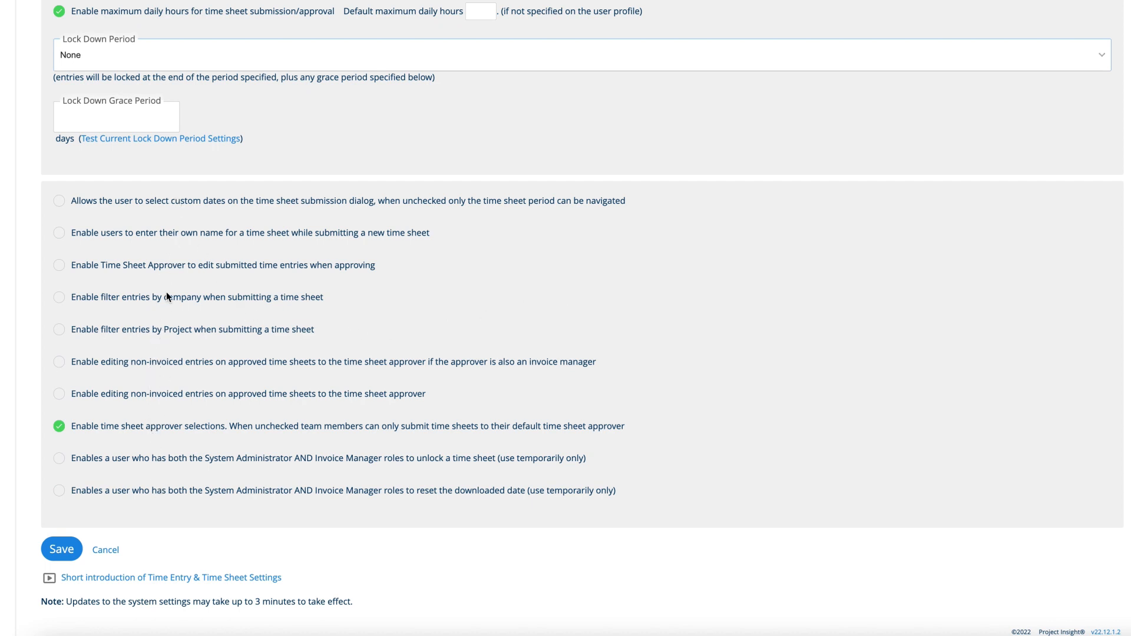
{"action": "left_click", "coordinate": [58, 202]}
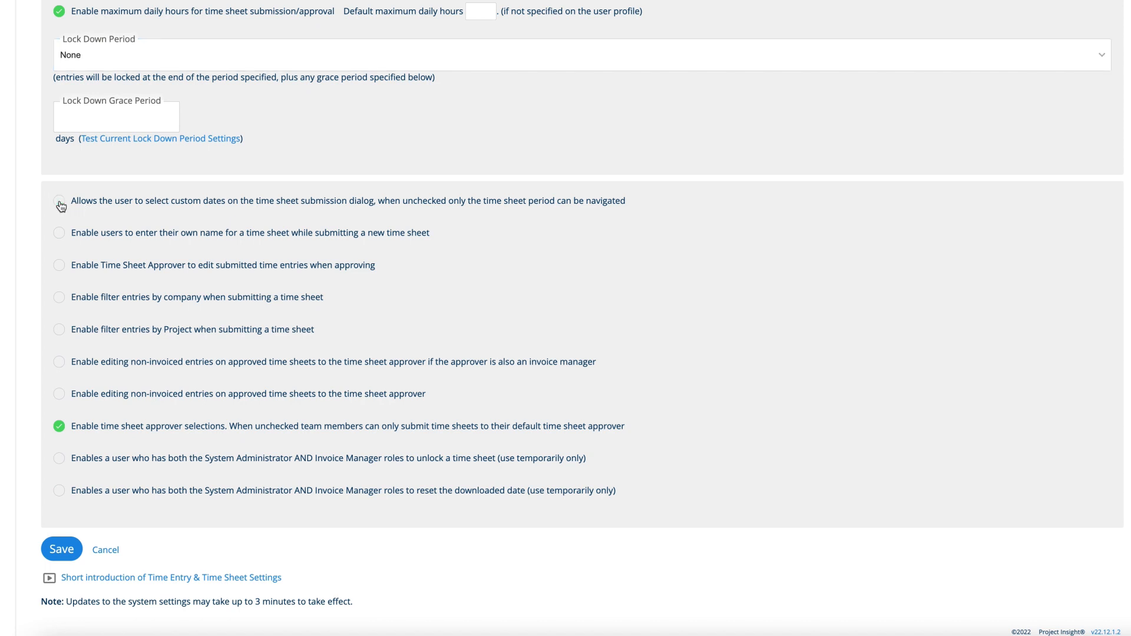
{"action": "left_click", "coordinate": [59, 234]}
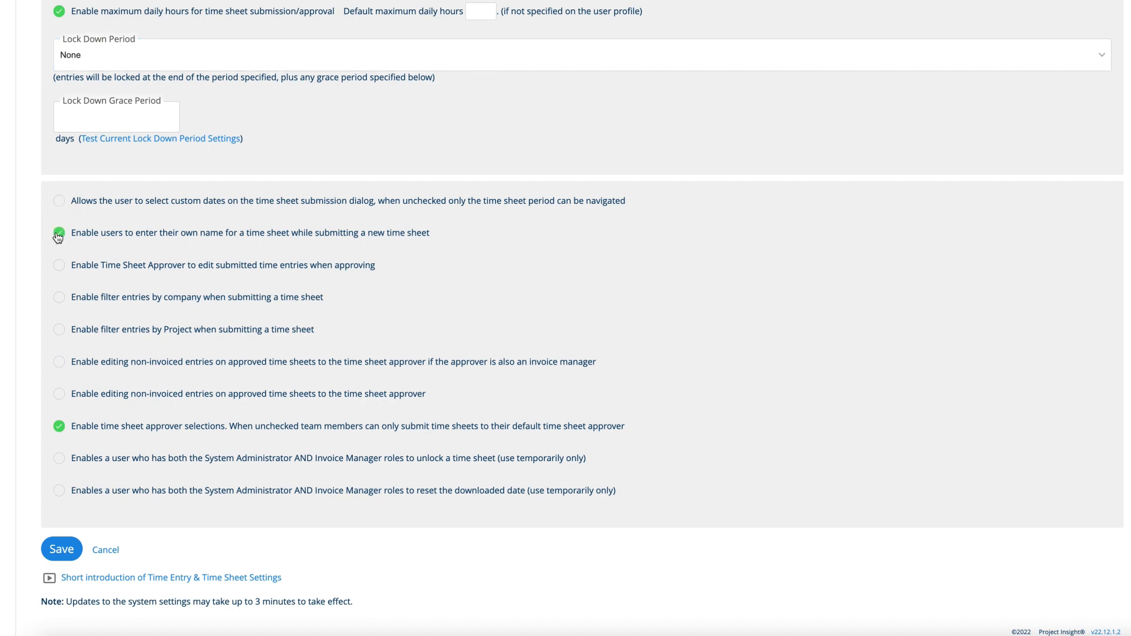
{"action": "left_click", "coordinate": [60, 269]}
{"action": "left_click", "coordinate": [59, 270]}
{"action": "left_click", "coordinate": [59, 234]}
- Turn the company and Project entry filters on and back off, leaving the naming, approver editing and custom dates options disabled
{"action": "left_click", "coordinate": [61, 299]}
{"action": "left_click", "coordinate": [59, 333]}
{"action": "left_click", "coordinate": [59, 333]}
{"action": "left_click", "coordinate": [59, 299]}
{"action": "left_click", "coordinate": [59, 266]}
{"action": "left_click", "coordinate": [59, 236]}
{"action": "left_click", "coordinate": [59, 201]}
- Turn approver selections off and on, and the temporary administrator options to unlock time sheets and reset the downloaded date on and off
{"action": "left_click", "coordinate": [58, 428]}
{"action": "left_click", "coordinate": [57, 429]}
{"action": "left_click", "coordinate": [59, 462]}
{"action": "left_click", "coordinate": [58, 493]}
{"action": "left_click", "coordinate": [61, 494]}
{"action": "left_click", "coordinate": [62, 466]}
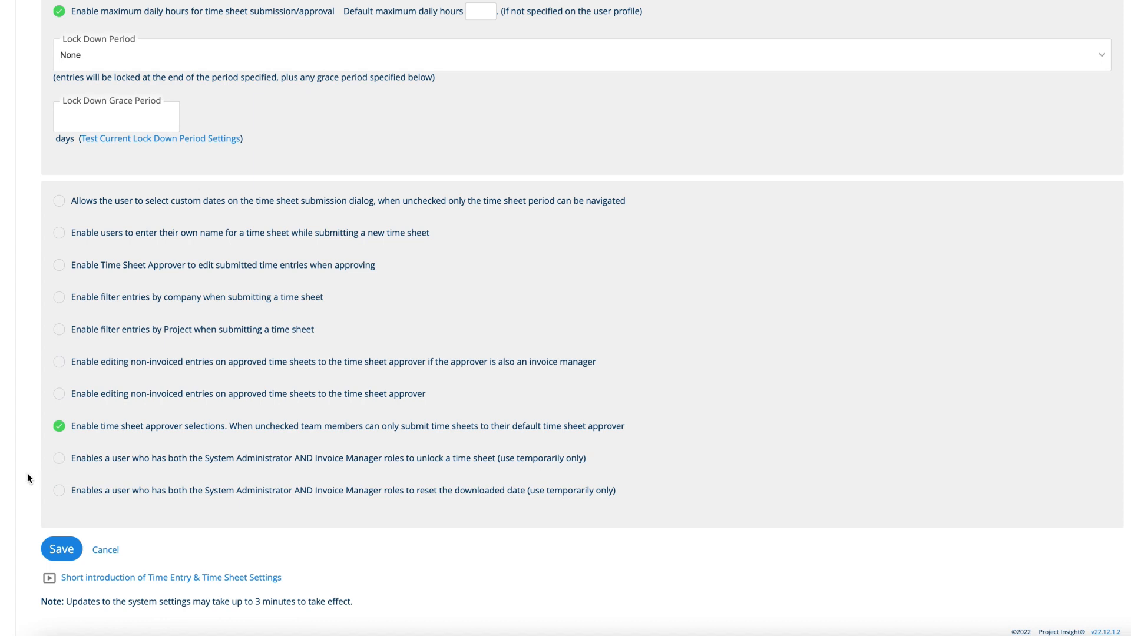